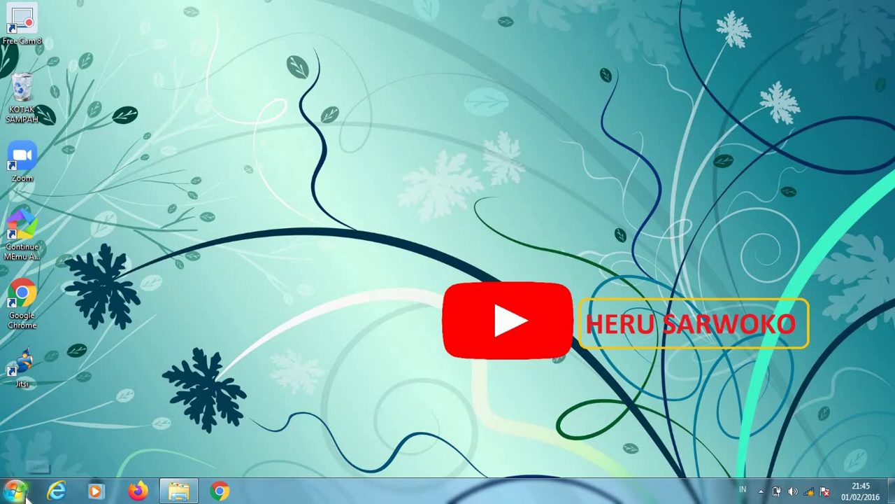
# Start Microsoft Excel 2010 from the Start menu and dismiss the missing-file error.
pyautogui.click(26, 494)
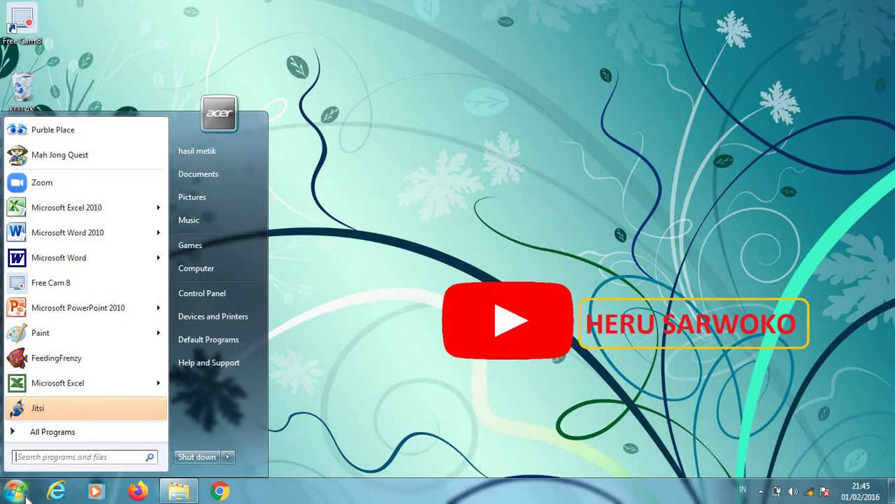
pyautogui.click(69, 214)
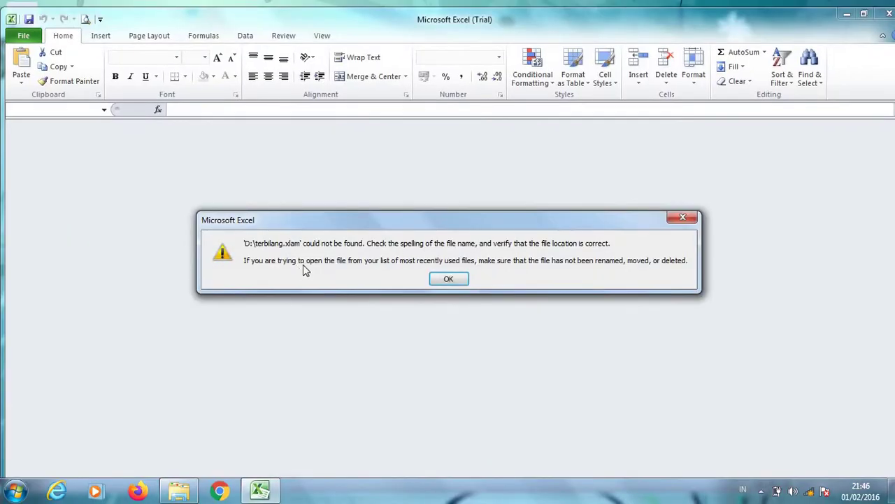
pyautogui.click(432, 281)
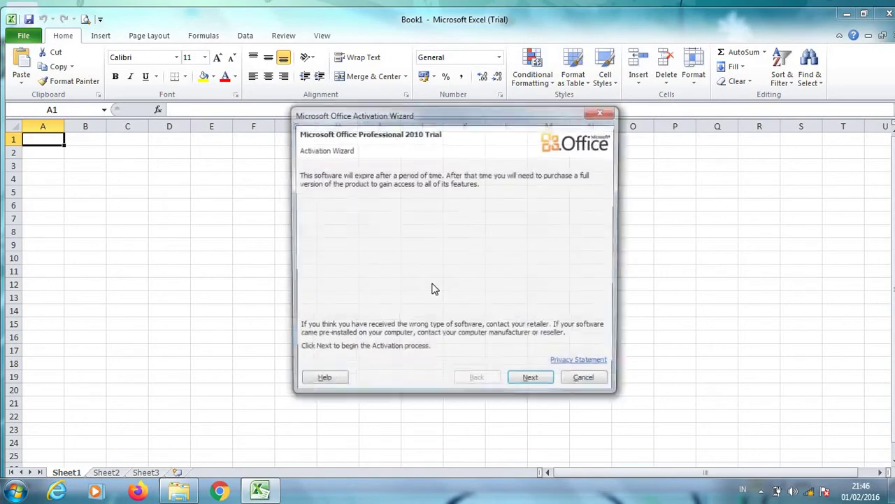
# Close the Office Activation Wizard and select cell B3 for the title.
pyautogui.click(602, 113)
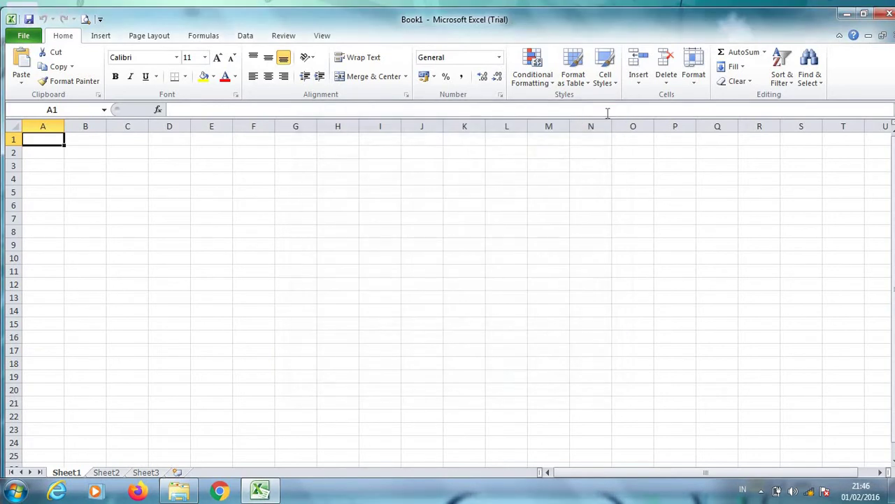
pyautogui.click(81, 188)
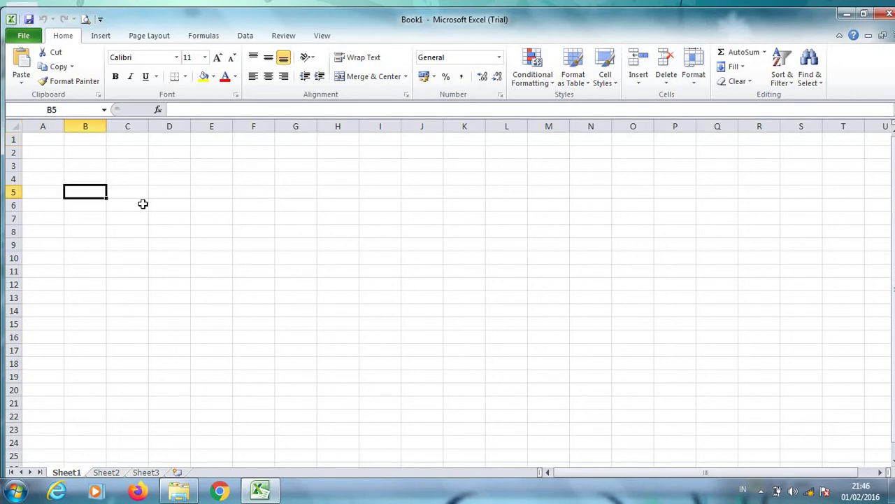
pyautogui.click(44, 256)
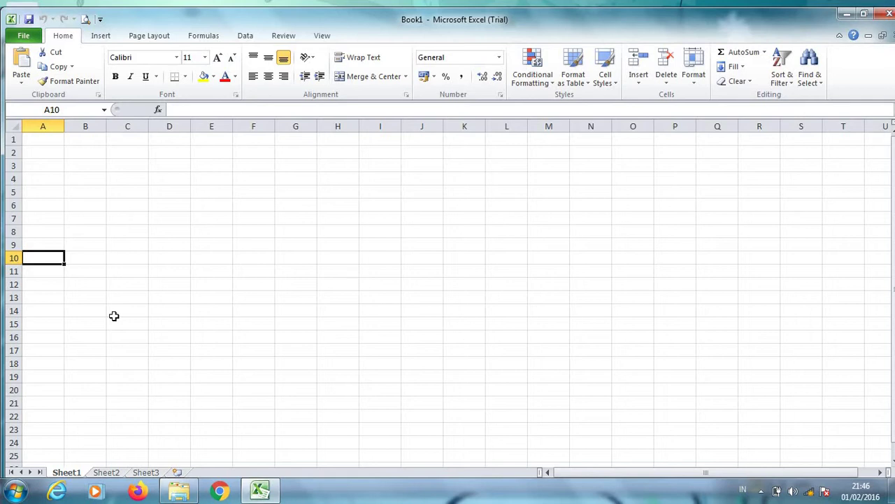
pyautogui.click(103, 250)
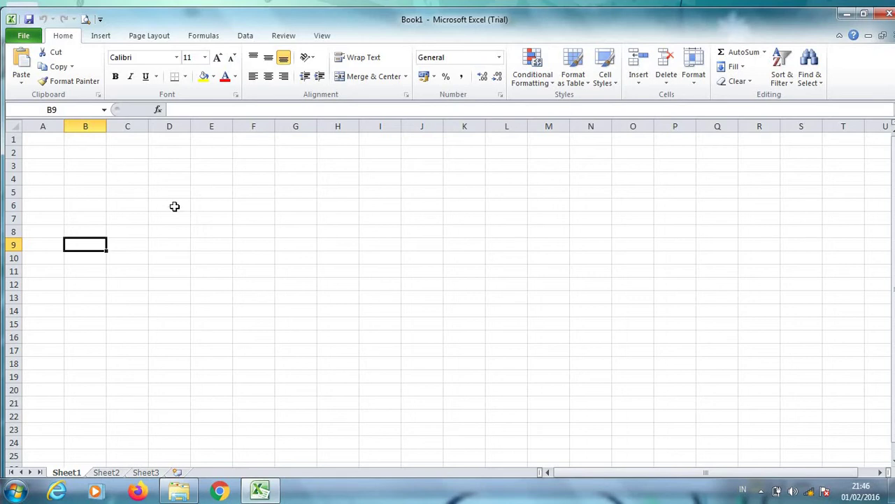
pyautogui.click(82, 167)
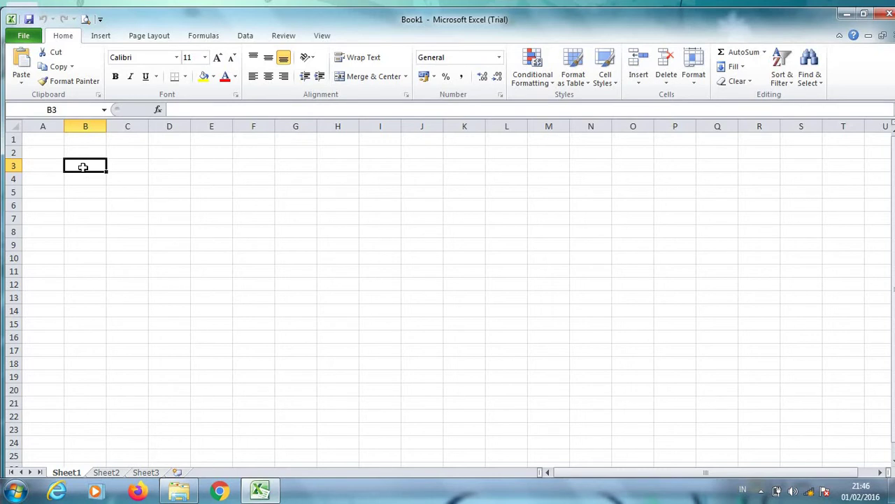
# Enter the title 'Jadwal Pelajaran' in cell B3.
pyautogui.doubleClick(82, 166)
pyautogui.write('Jad')
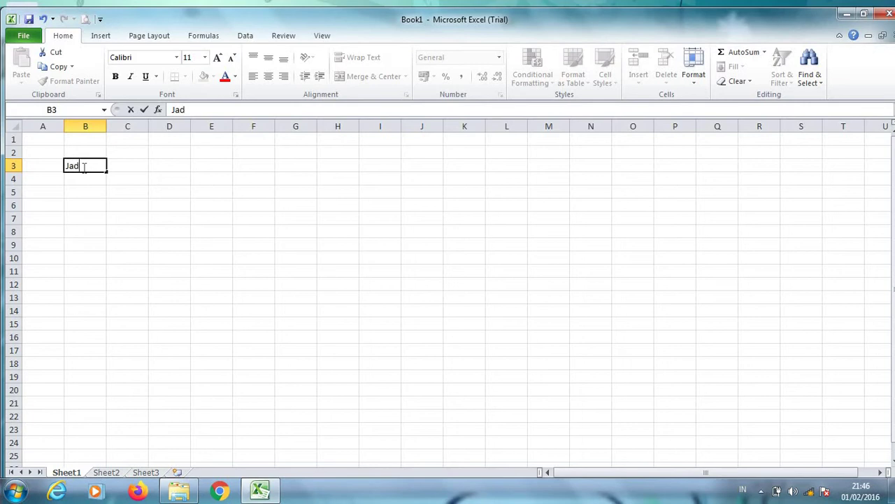
pyautogui.write('wal P')
pyautogui.write('elajara')
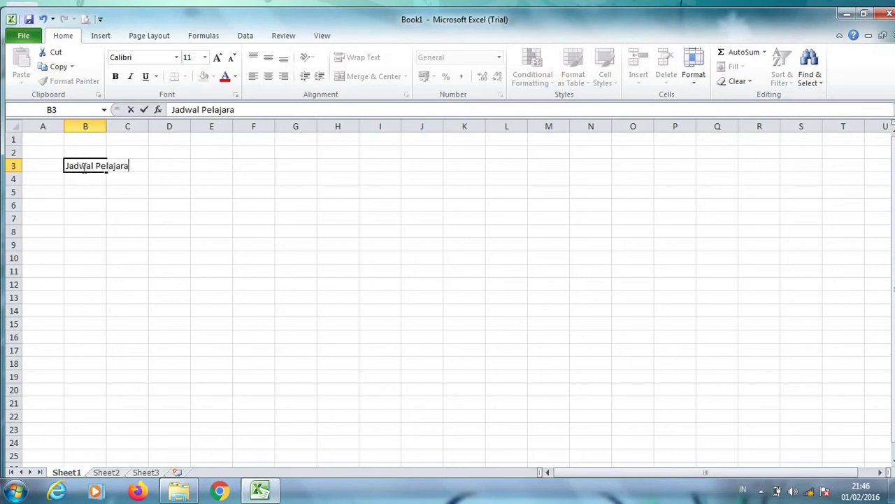
pyautogui.write('n')
pyautogui.click(52, 180)
# Enter the days Senin, Selasa, Rabu, Kamis, Jumat and Sabtu across A4:F4.
pyautogui.write('S')
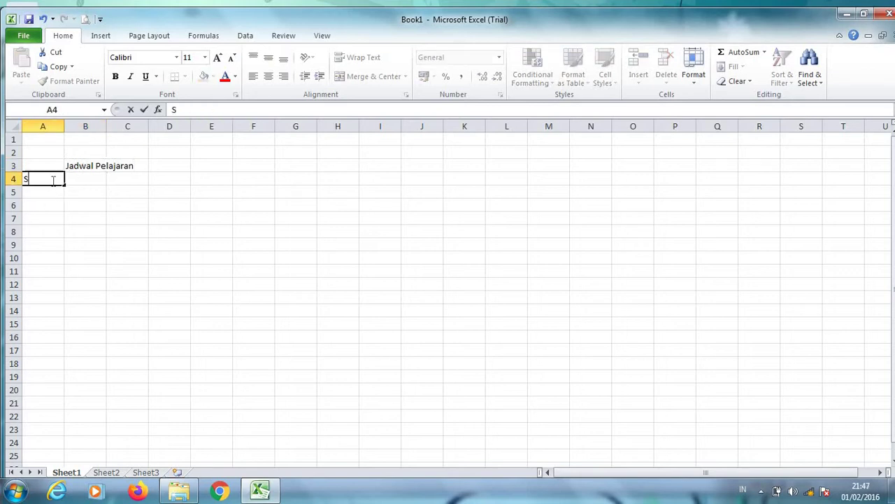
pyautogui.write('enin')
pyautogui.press('Tab')
pyautogui.write('Selasa')
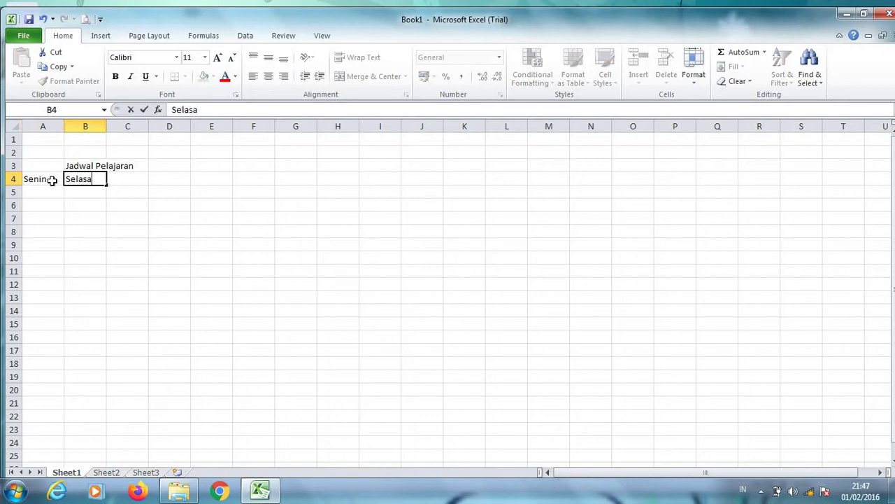
pyautogui.press('Tab')
pyautogui.write('Ra')
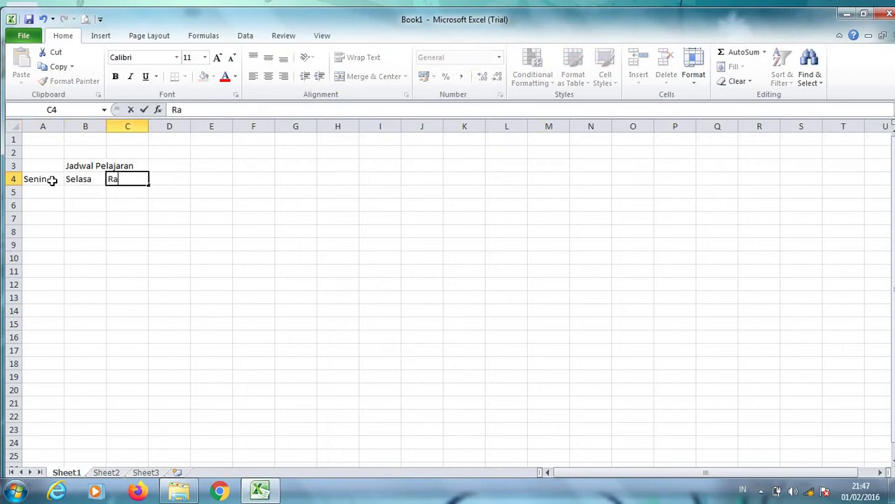
pyautogui.write('bu')
pyautogui.press('Tab')
pyautogui.write('Ka')
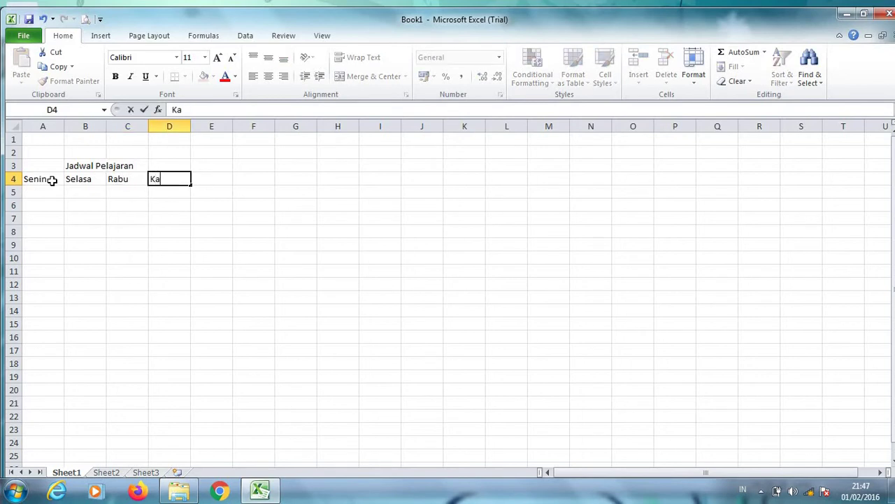
pyautogui.write('mis')
pyautogui.press('Tab')
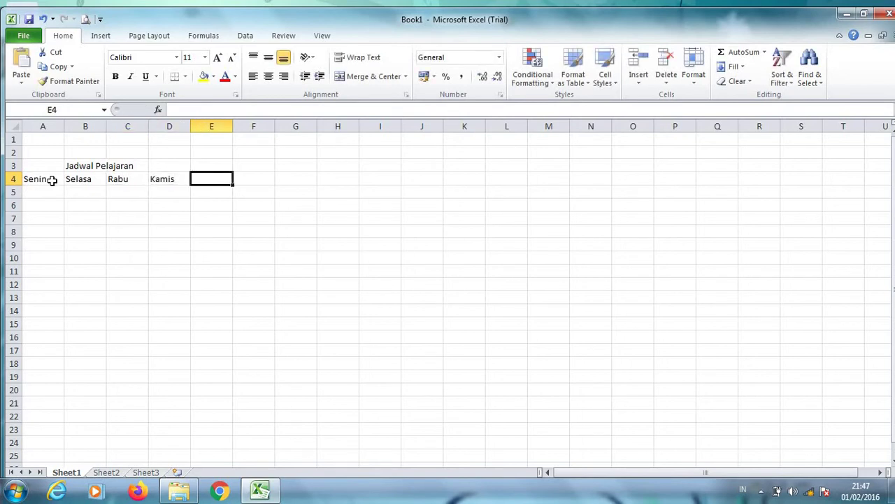
pyautogui.write('Jumat')
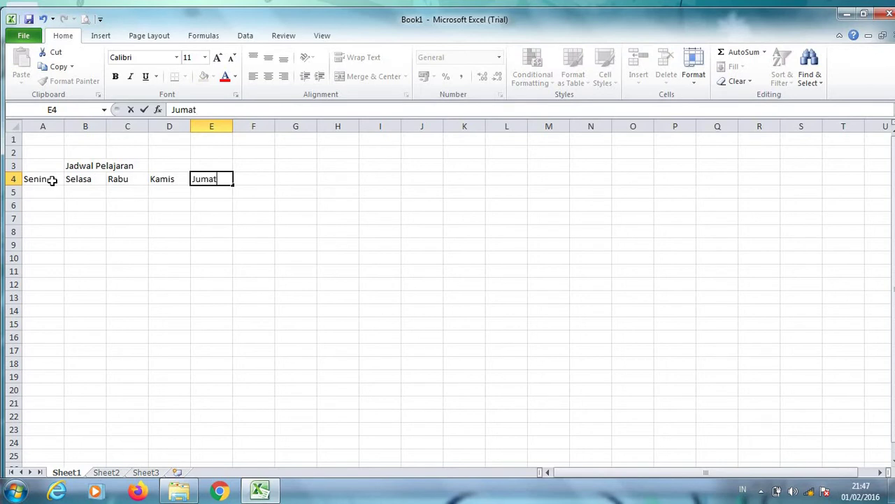
pyautogui.press('Tab')
pyautogui.write('Sab')
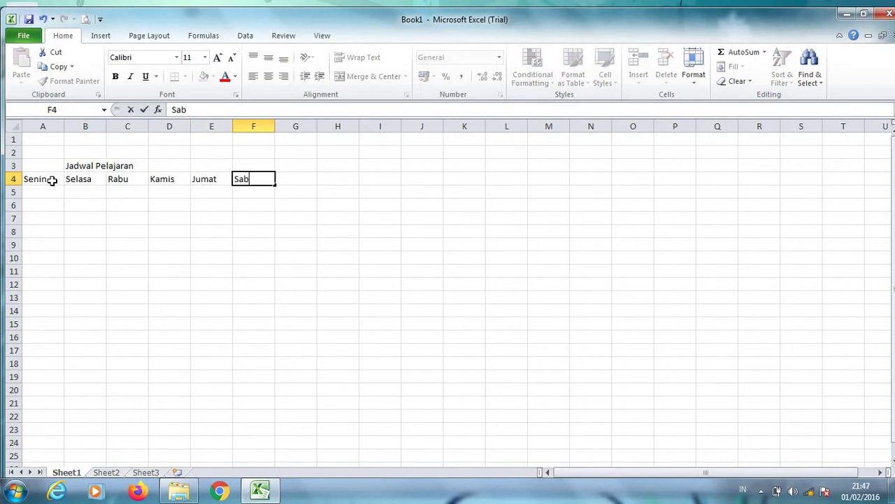
pyautogui.write('tu')
pyautogui.press('Return')
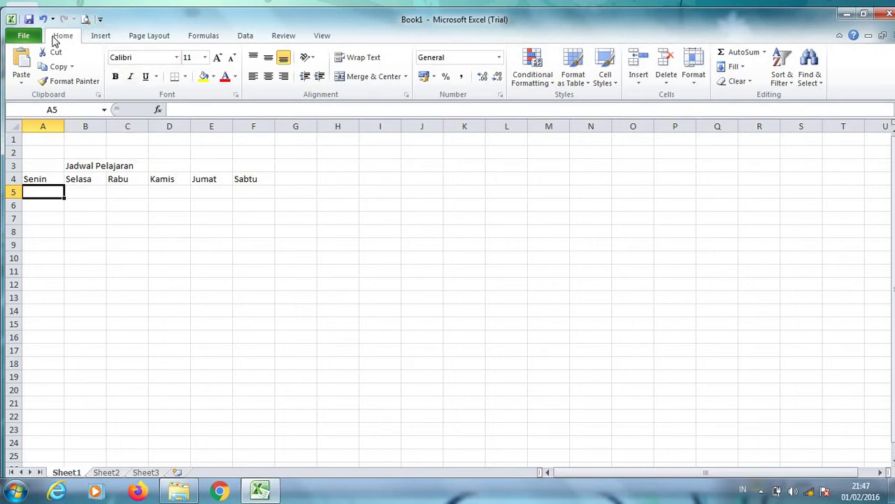
pyautogui.hotkey('alt', 'f')
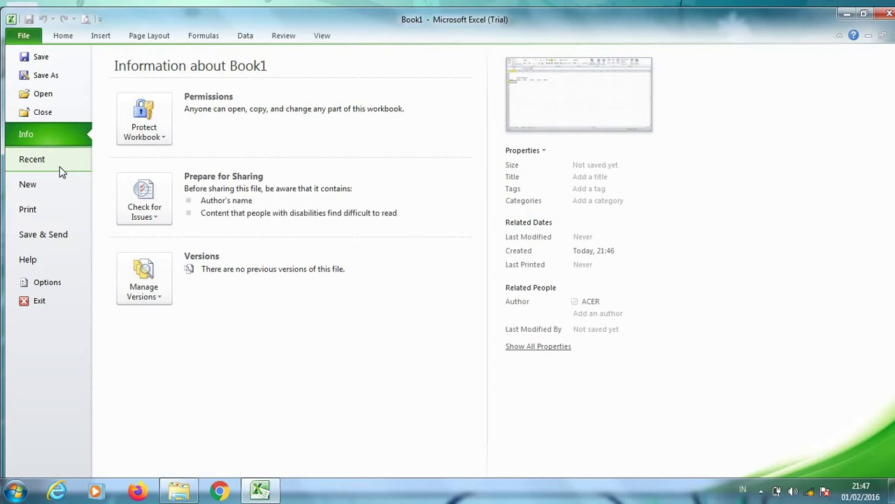
pyautogui.click(56, 213)
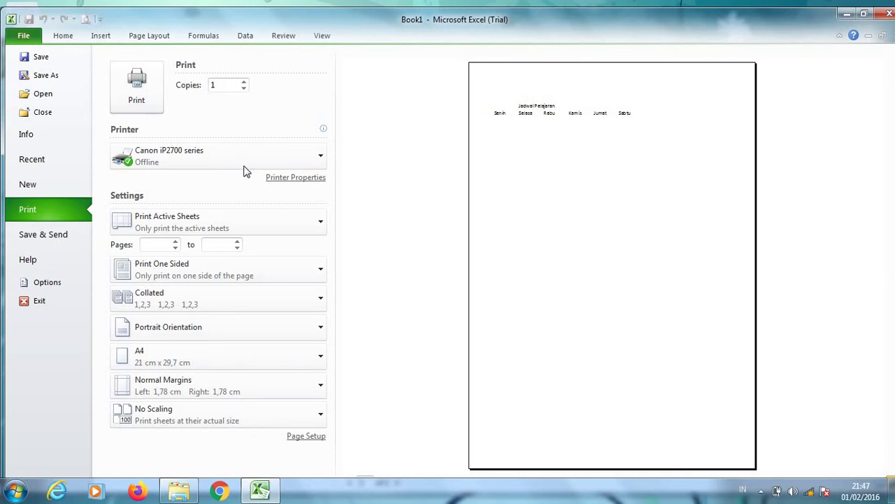
pyautogui.click(32, 35)
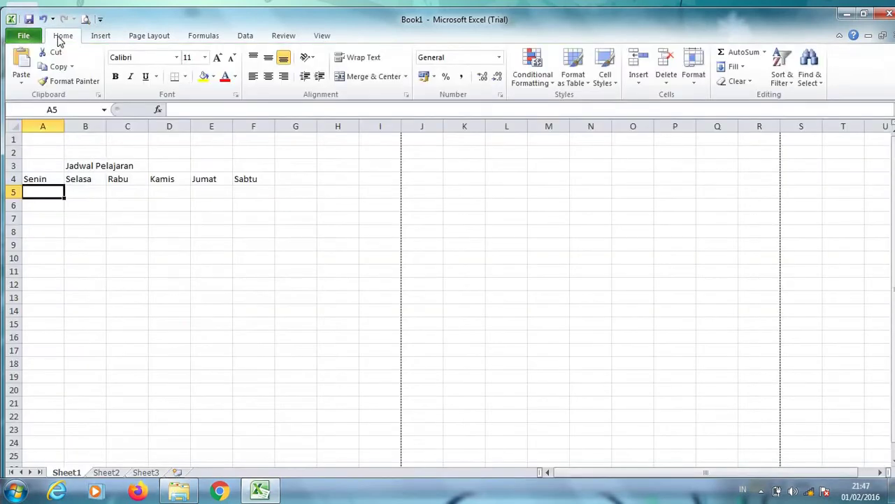
pyautogui.click(85, 19)
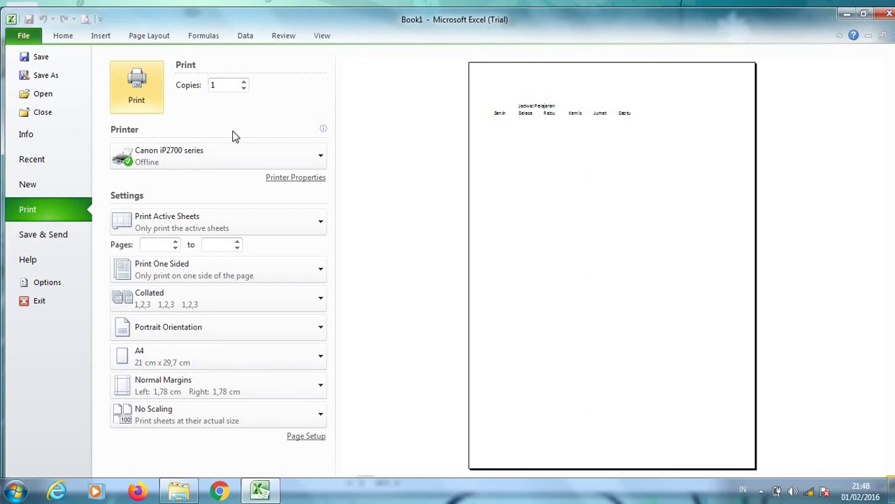
pyautogui.click(57, 36)
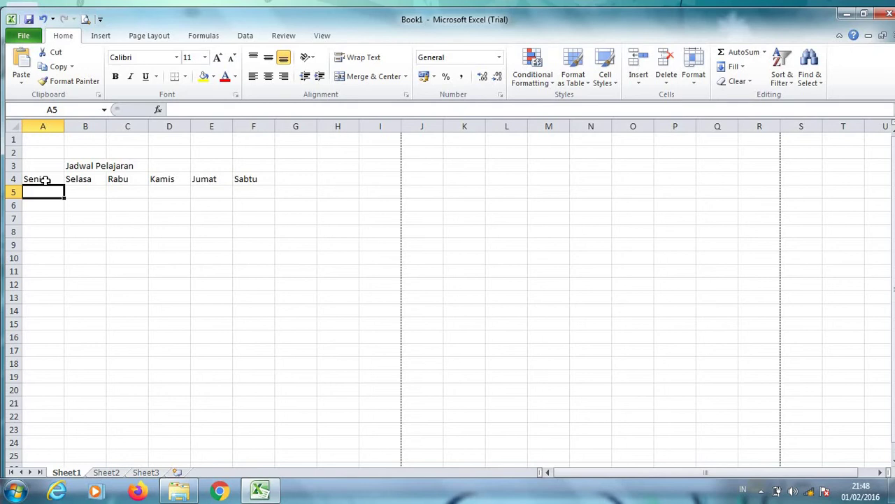
# Enter Upacara, Mtk, B.Ido under Senin and Ipa, Ips under Selasa.
pyautogui.write('Upaca')
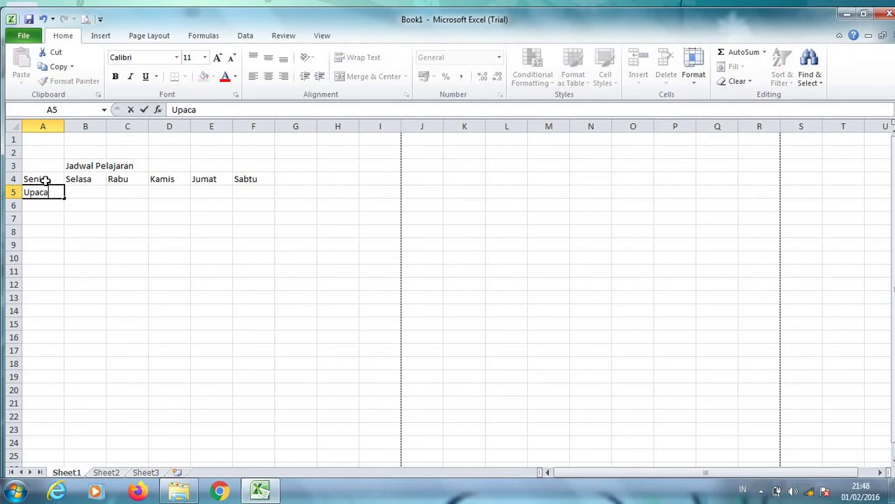
pyautogui.write('ra')
pyautogui.press('Return')
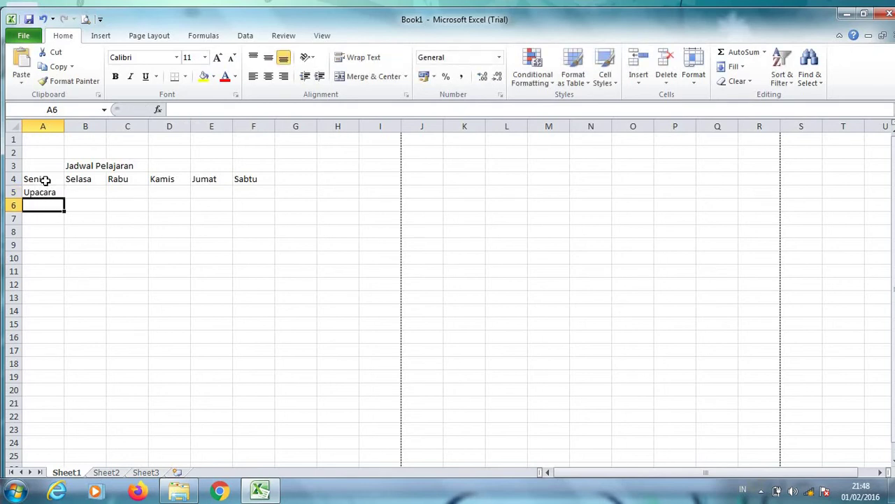
pyautogui.write('Mt')
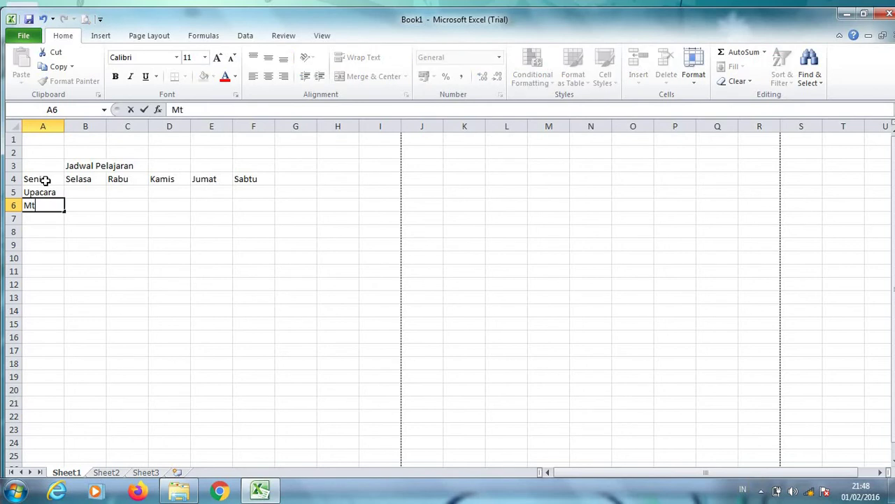
pyautogui.write('k')
pyautogui.press('Return')
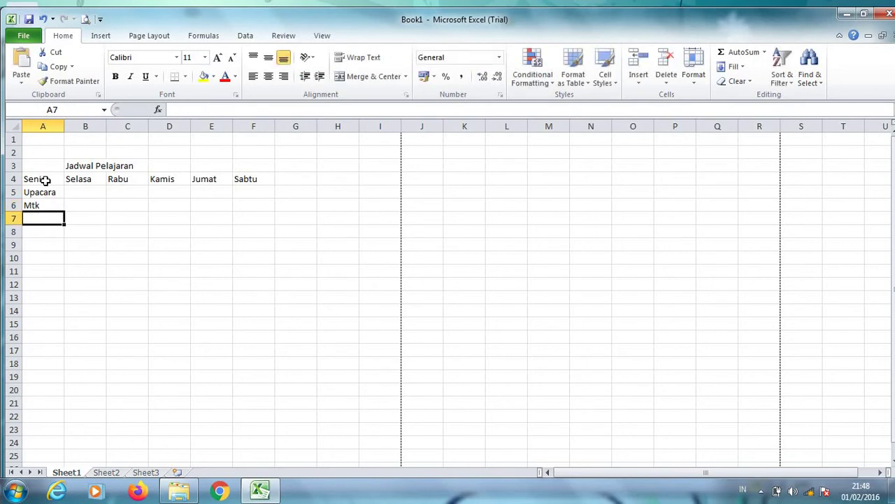
pyautogui.write('B.')
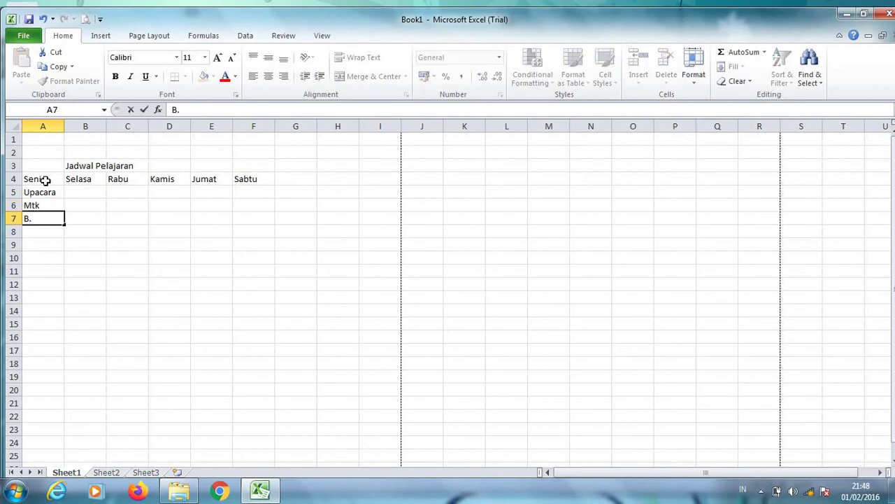
pyautogui.write('Ido')
pyautogui.click(81, 189)
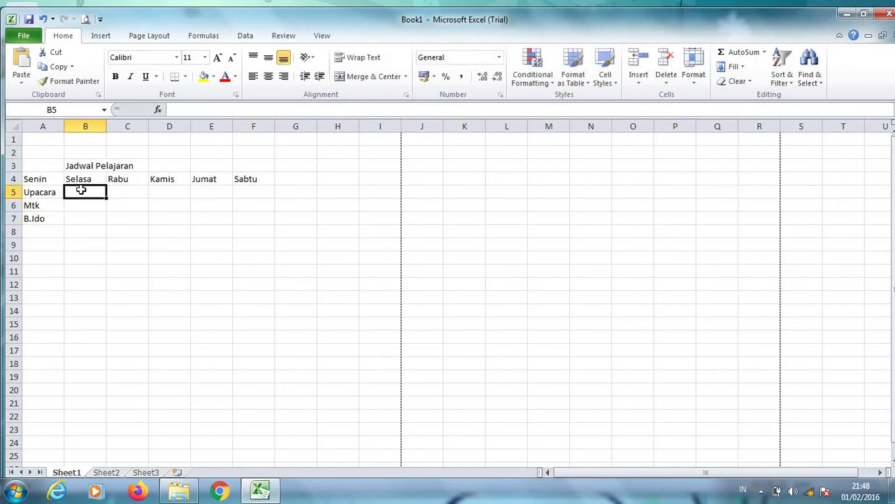
pyautogui.write('Ipa')
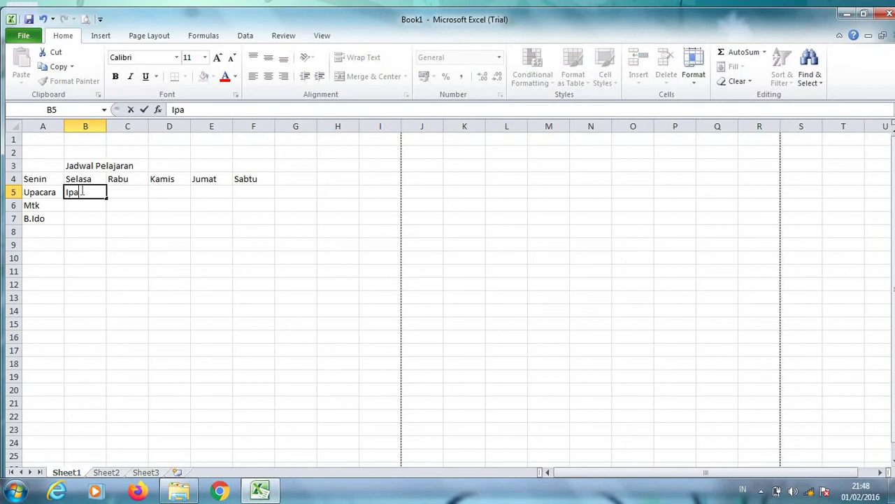
pyautogui.press('Return')
pyautogui.write('I')
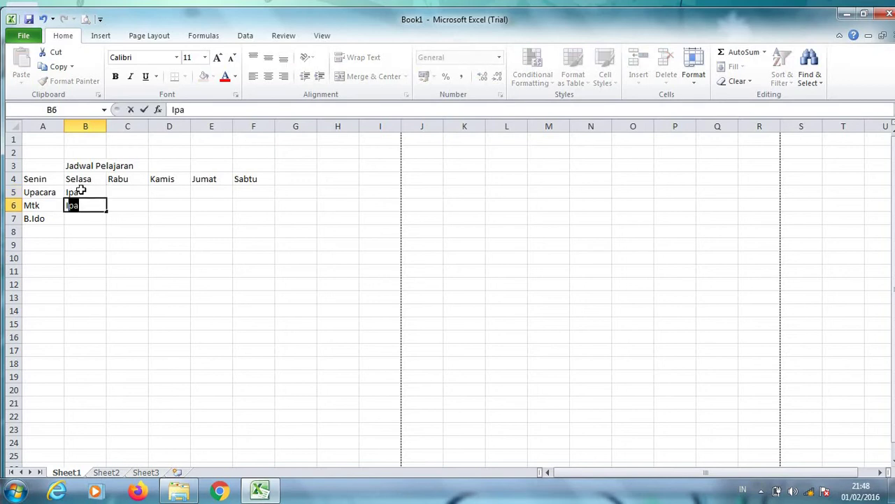
pyautogui.write('ps')
pyautogui.press('Tab')
pyautogui.press('Up')
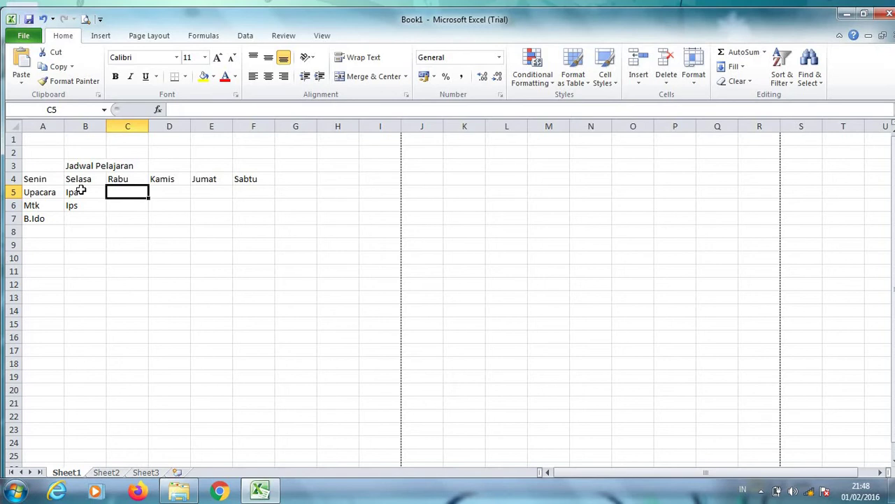
# Enter B.Daerah, Mtk under Rabu and TIK, B.indo under Kamis.
pyautogui.write('B')
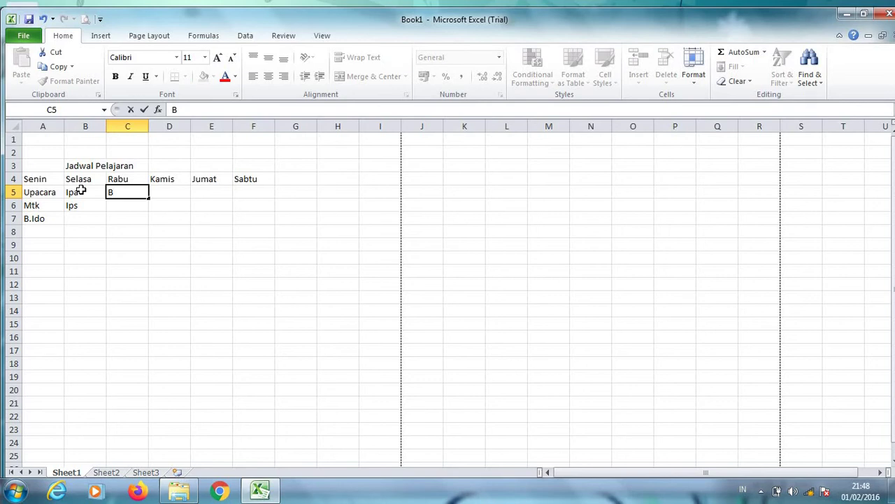
pyautogui.write('.Dea')
pyautogui.press('BackSpace')
pyautogui.press('BackSpace')
pyautogui.write('a')
pyautogui.write('erah')
pyautogui.press('Return')
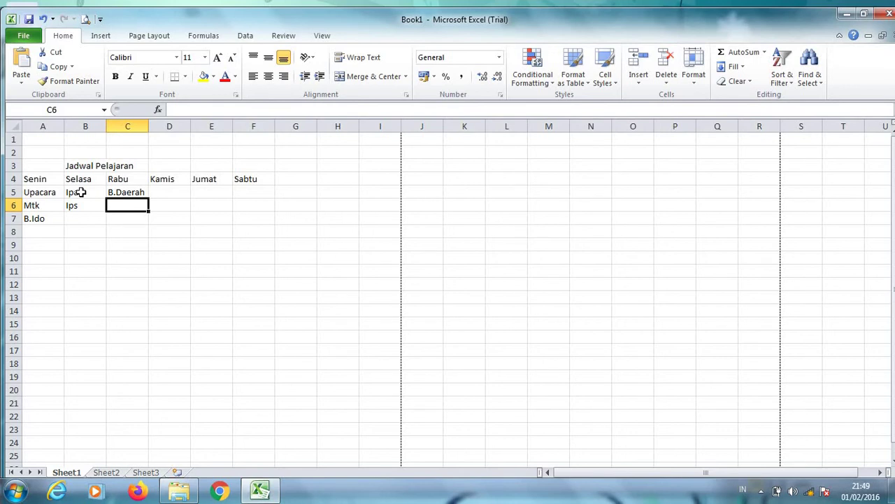
pyautogui.write('M')
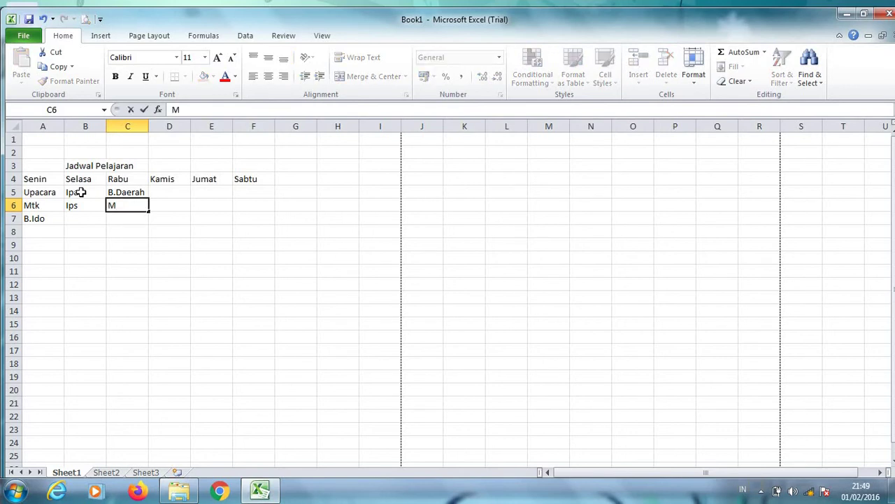
pyautogui.write('tk')
pyautogui.press('Tab')
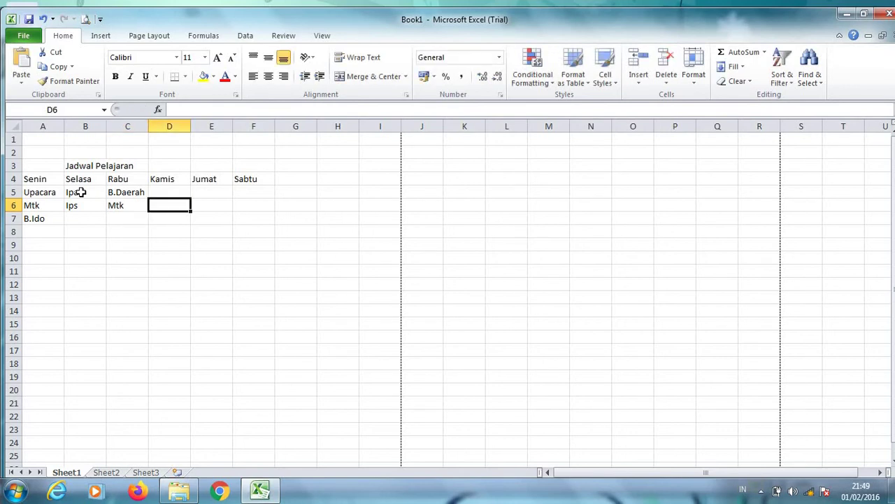
pyautogui.press('Up')
pyautogui.write('T')
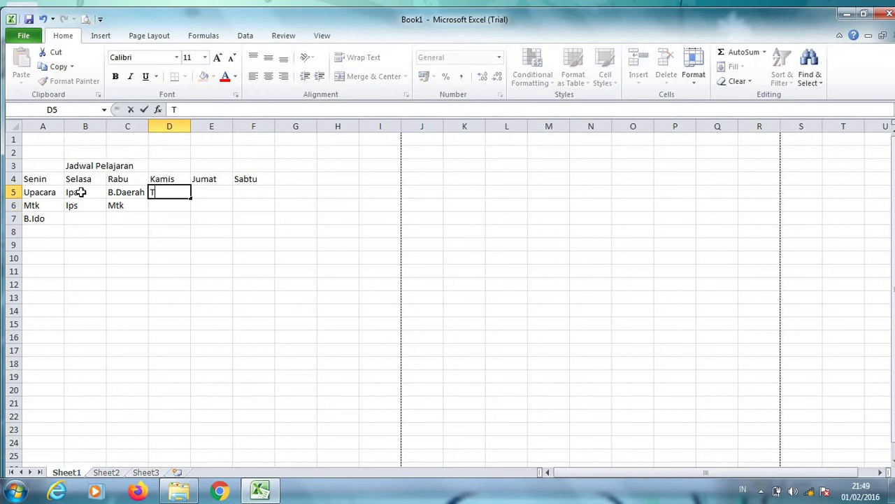
pyautogui.write('IK')
pyautogui.press('Return')
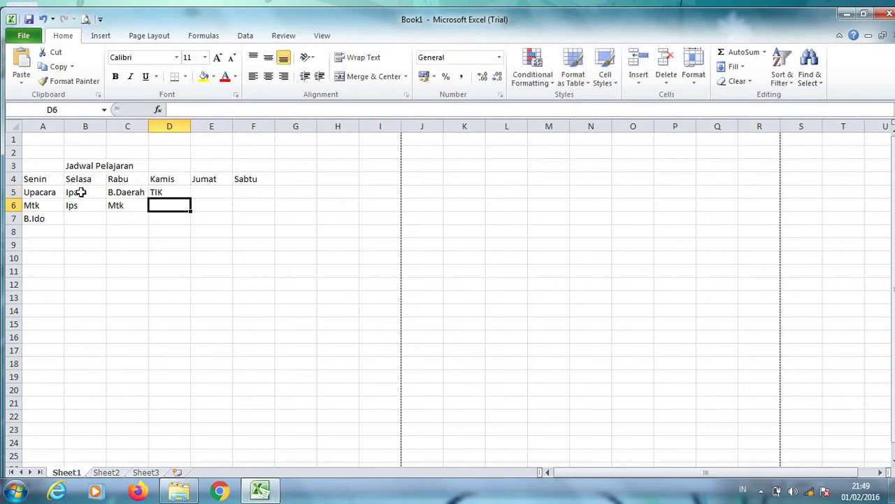
pyautogui.write('B')
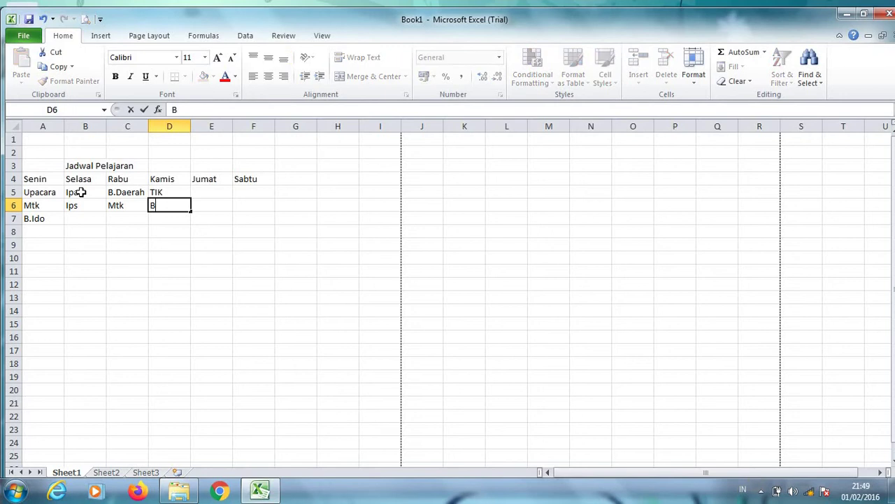
pyautogui.write('.i')
pyautogui.write('ndo')
pyautogui.press('Tab')
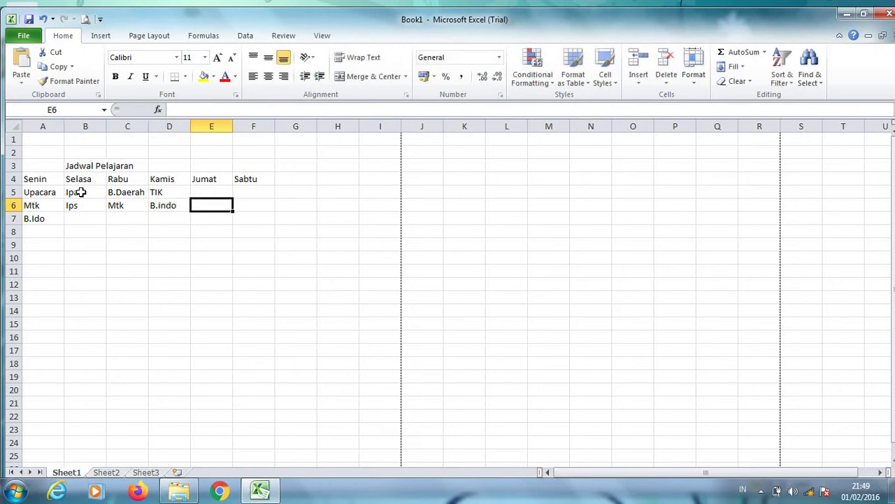
pyautogui.press('Up')
# Enter Senam, Penjas under Jumat and Ekskul under Sabtu.
pyautogui.write('Se')
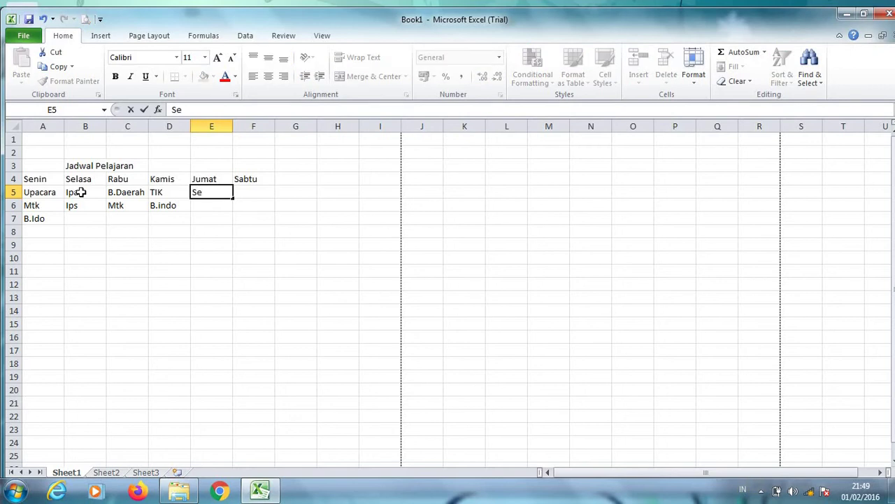
pyautogui.write('nam')
pyautogui.press('Return')
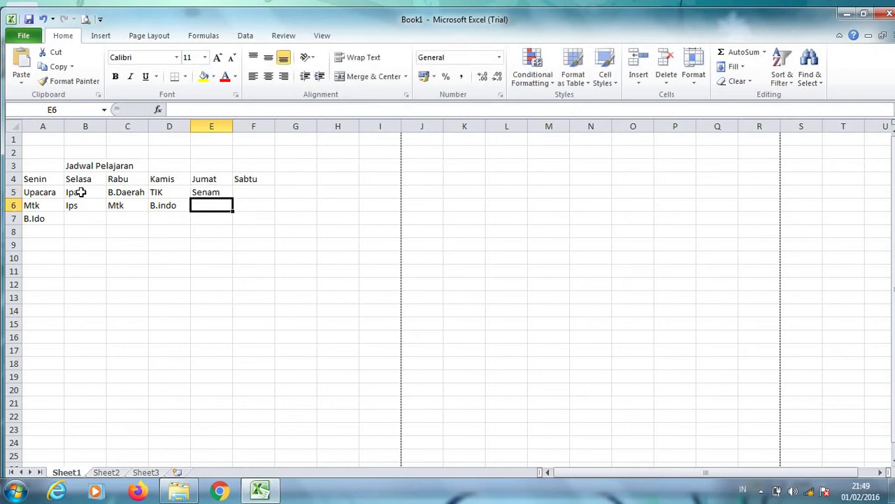
pyautogui.write('Penja')
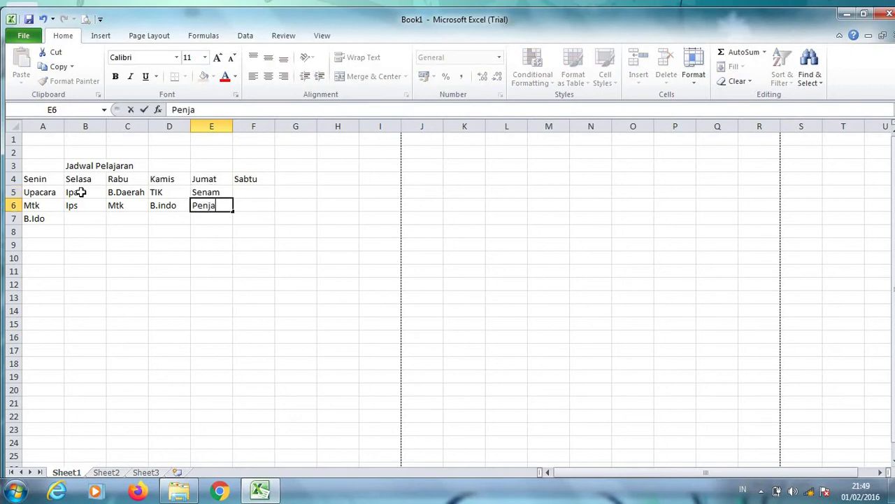
pyautogui.write('s')
pyautogui.press('Tab')
pyautogui.press('Up')
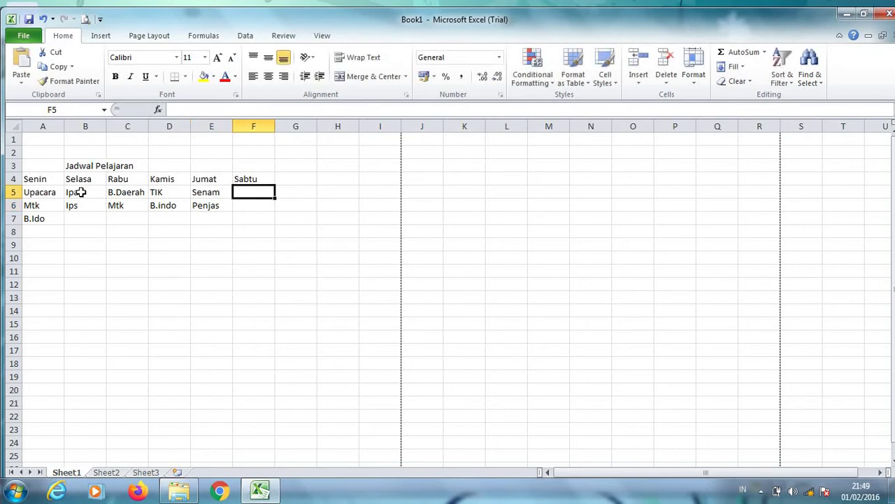
pyautogui.write('Eks')
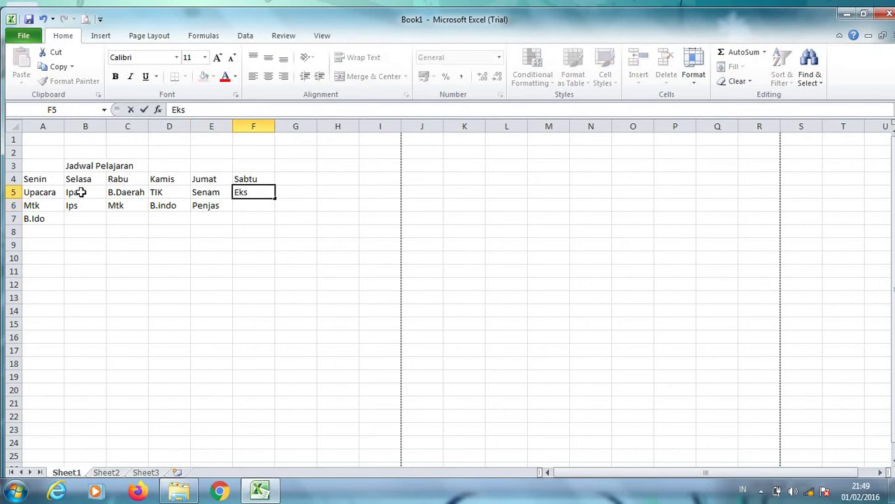
pyautogui.write('kul')
pyautogui.click(46, 179)
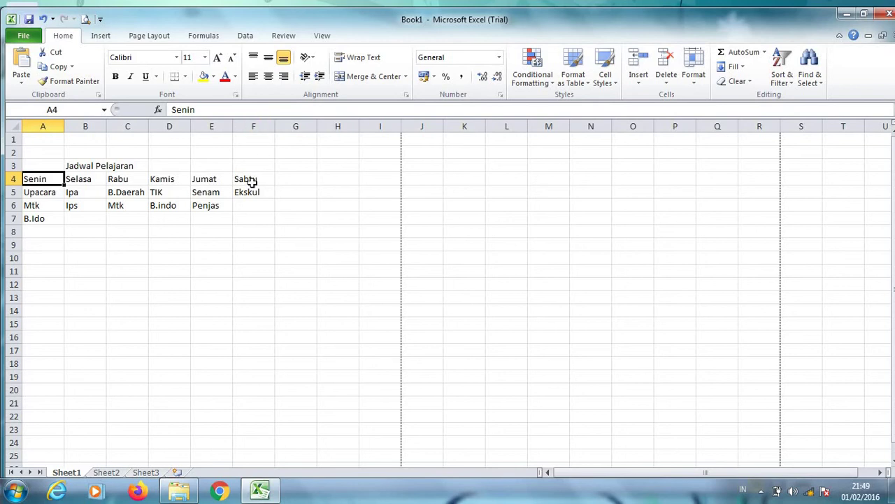
pyautogui.click(257, 220)
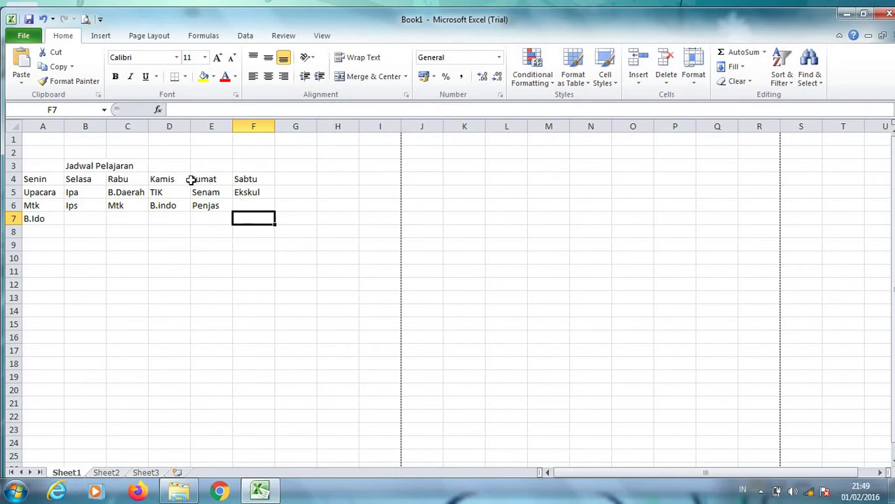
pyautogui.click(42, 180)
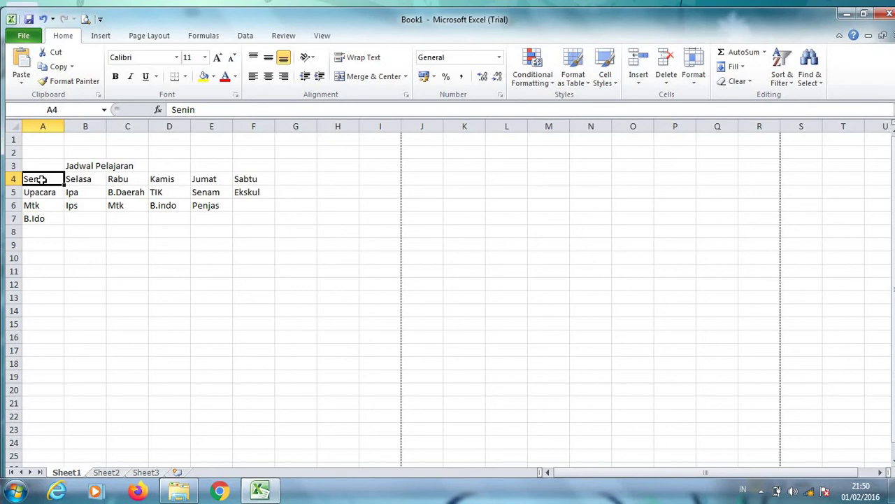
# Give the range A4:F7 a bottom border and view it in print preview.
pyautogui.moveTo(42, 180); pyautogui.dragTo(256, 217)
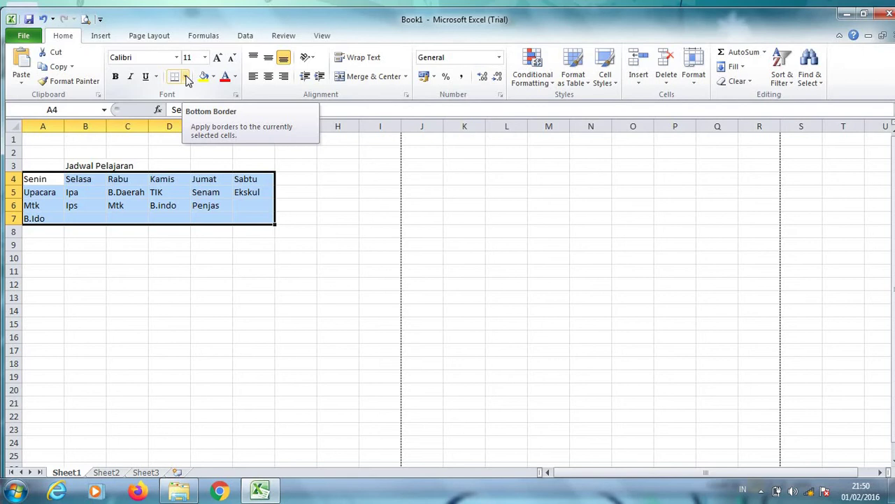
pyautogui.click(186, 77)
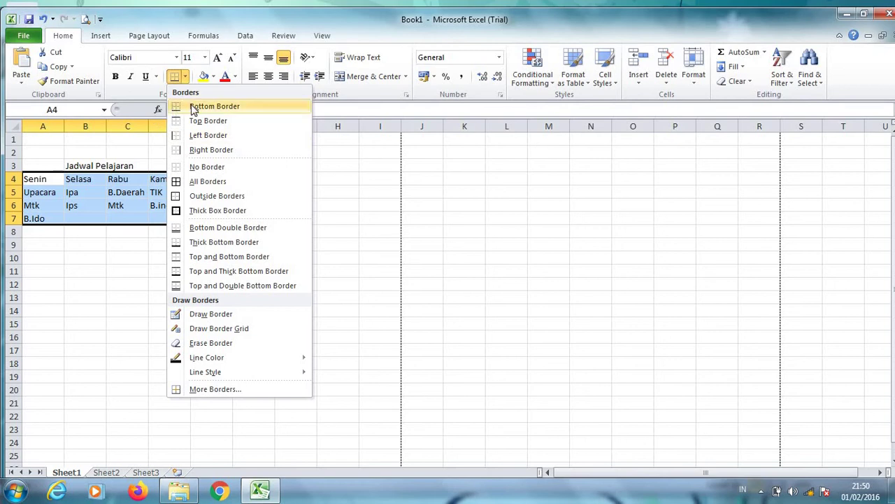
pyautogui.click(194, 108)
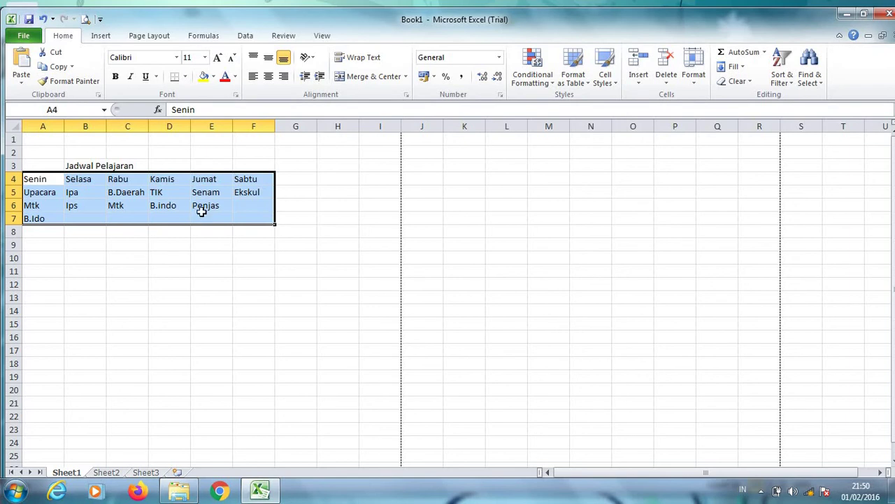
pyautogui.click(85, 21)
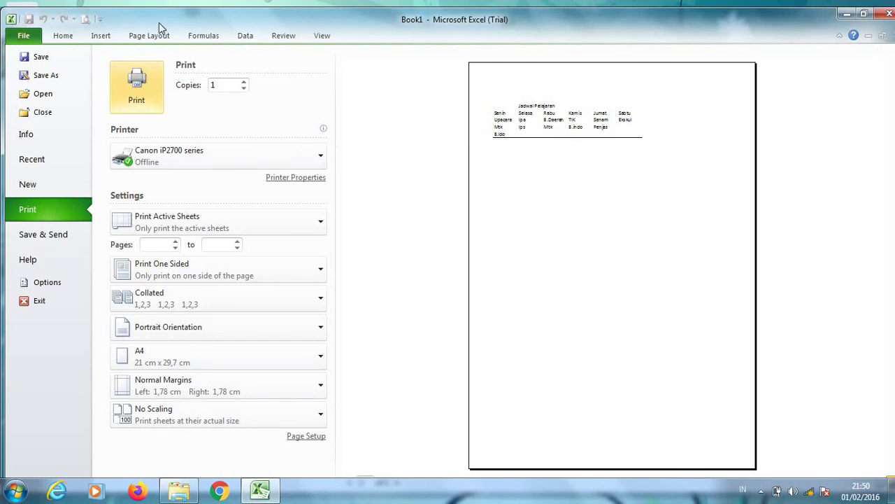
# Add a top border to the timetable and check it in print preview.
pyautogui.click(52, 39)
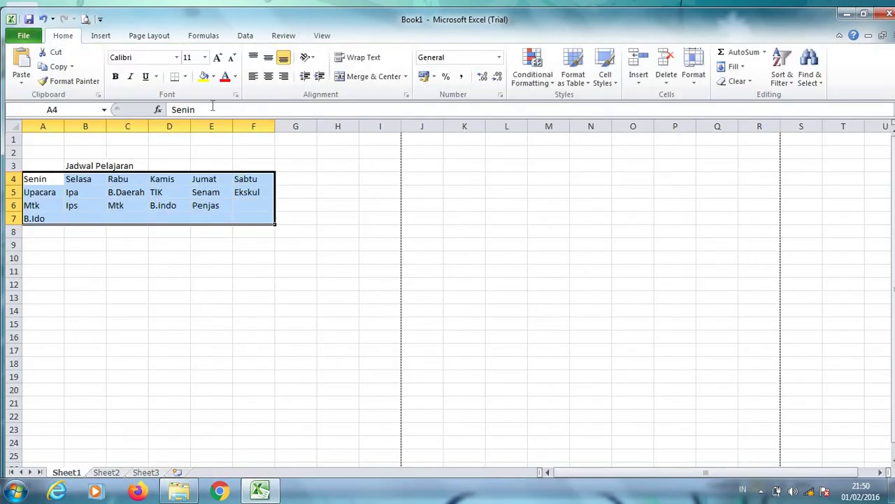
pyautogui.click(185, 77)
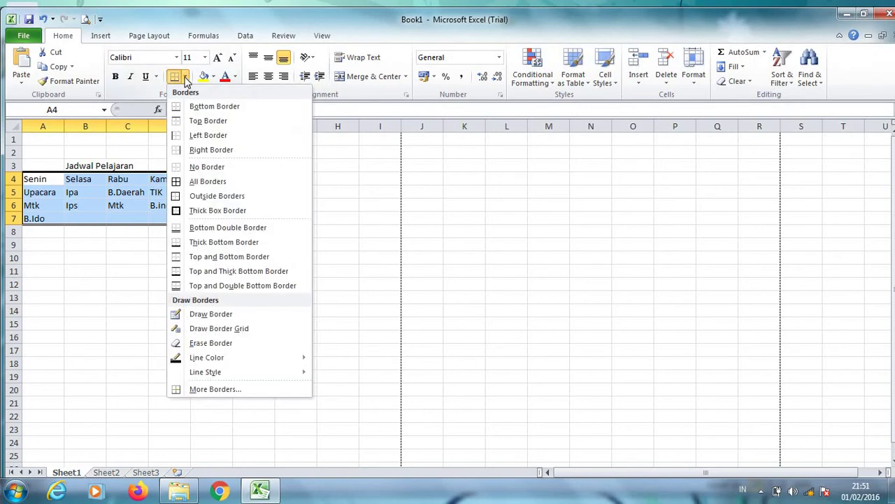
pyautogui.click(204, 121)
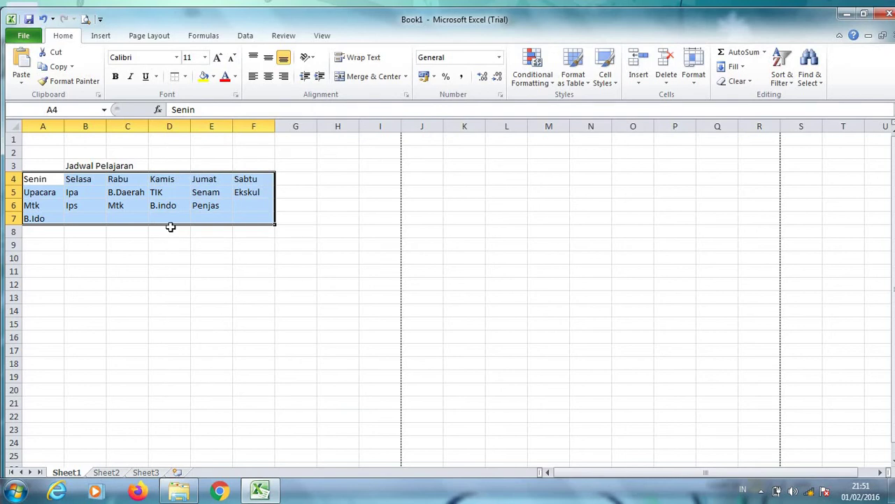
pyautogui.click(85, 19)
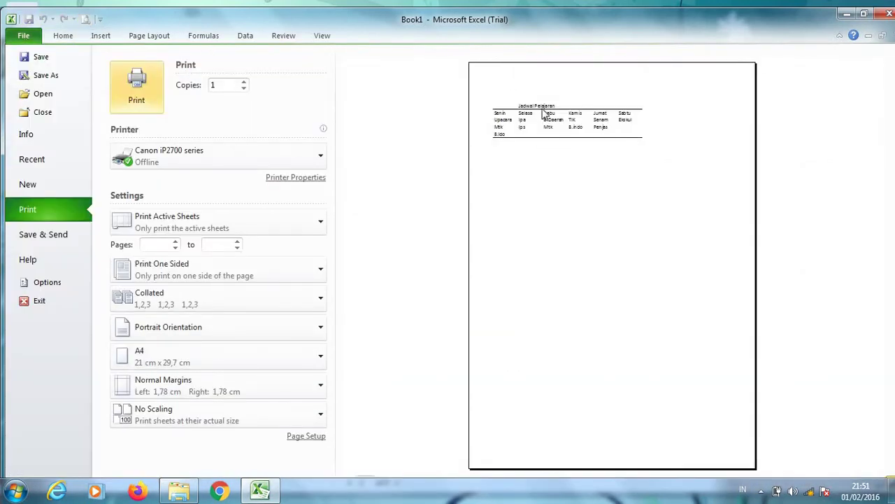
pyautogui.click(66, 40)
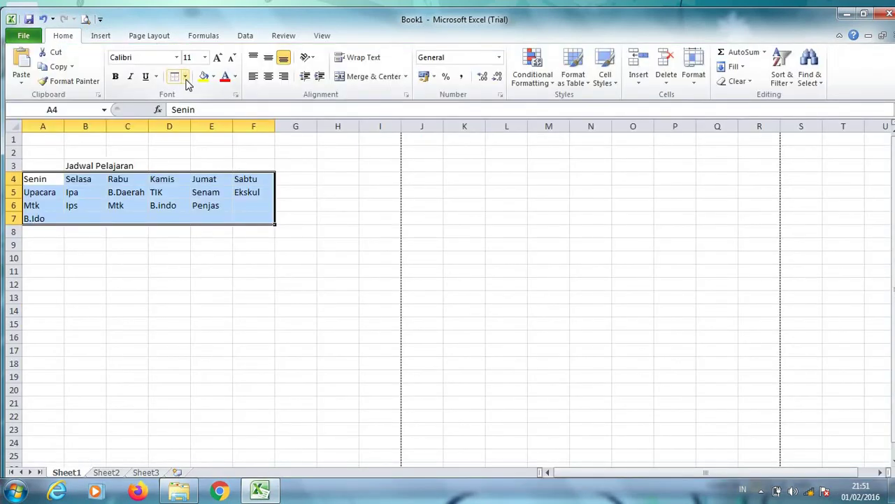
# Apply No Border to A4:F7 and confirm the plain table in print preview.
pyautogui.click(185, 78)
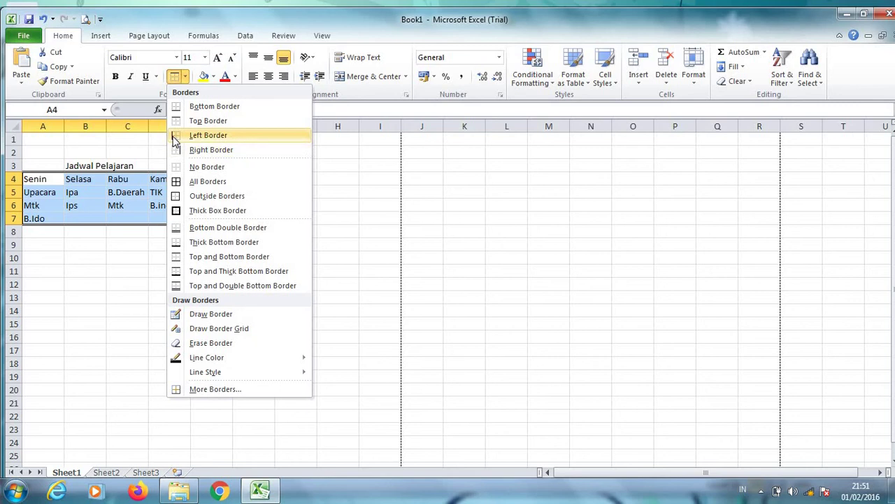
pyautogui.click(193, 171)
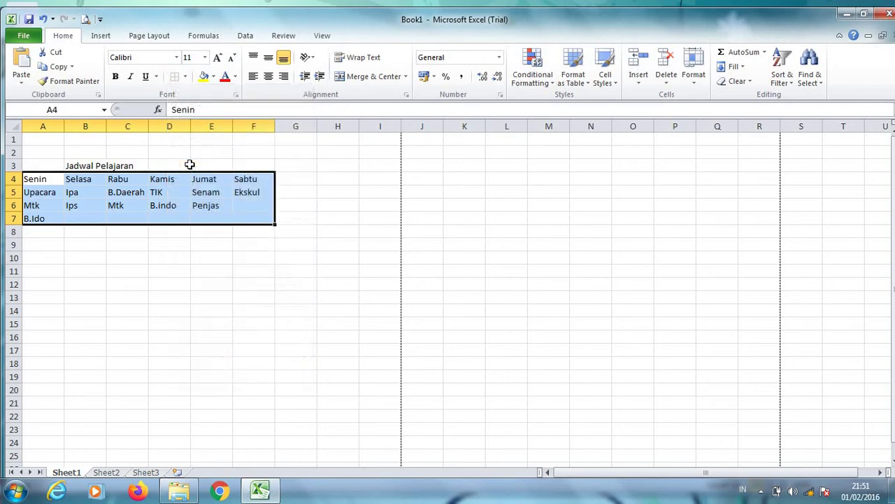
pyautogui.click(85, 19)
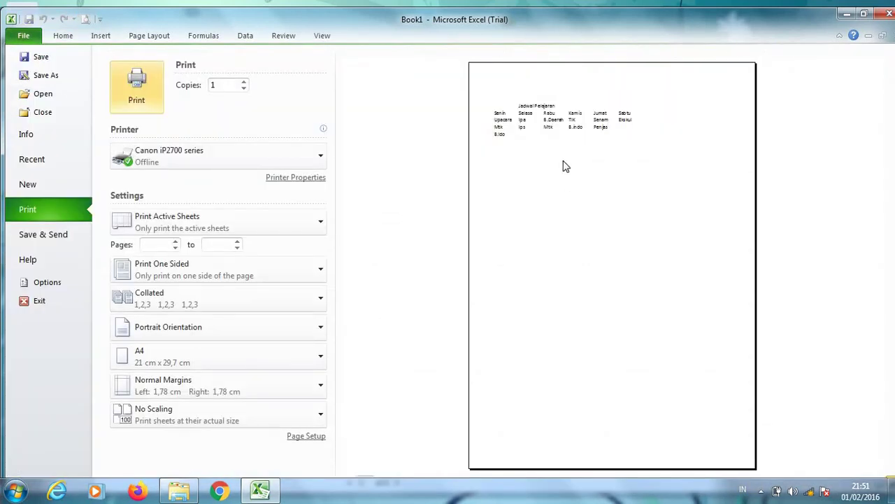
pyautogui.click(64, 35)
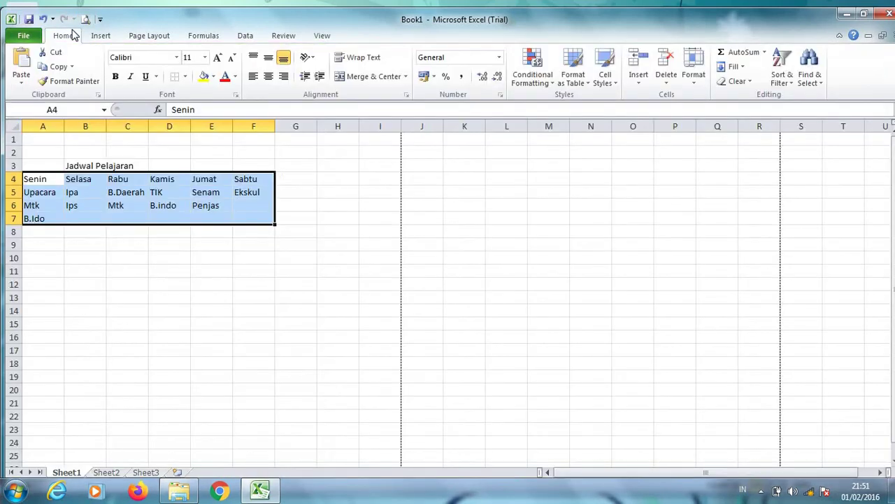
# Apply All Borders to A4:F7 and view the gridded table in print preview.
pyautogui.click(186, 78)
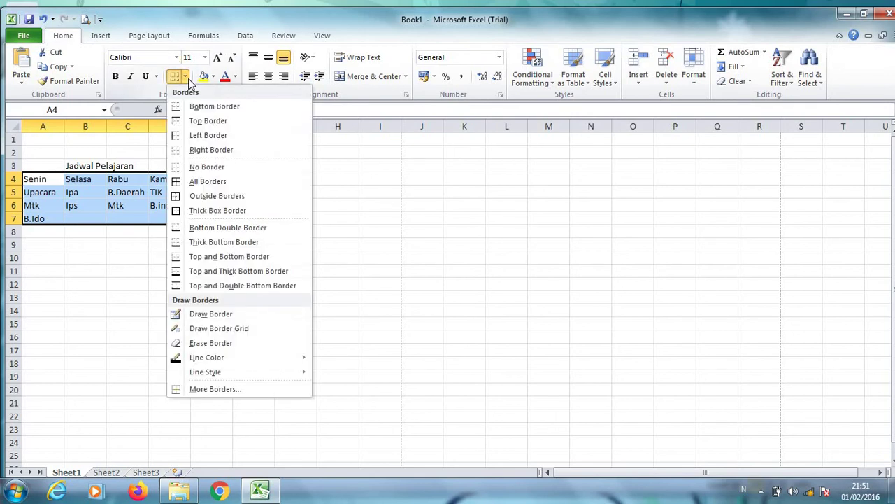
pyautogui.click(210, 183)
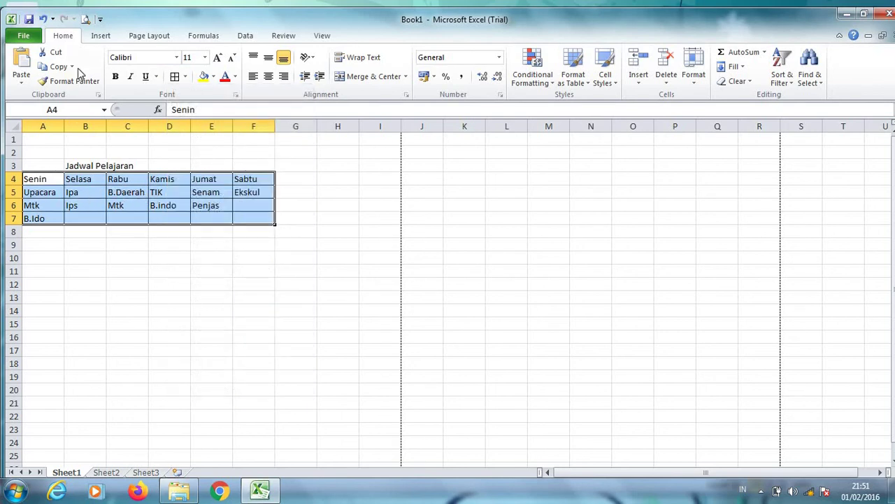
pyautogui.click(86, 21)
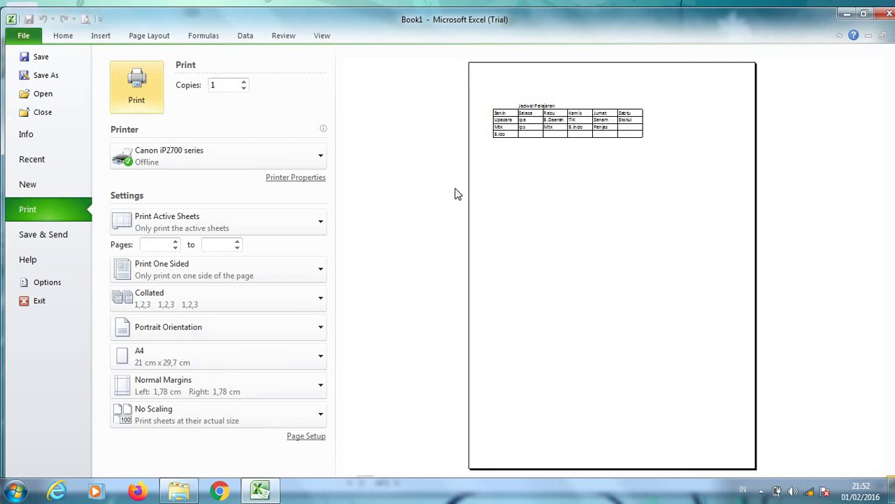
# Back on the worksheet, center-align and bold all entries in A4:F7.
pyautogui.click(63, 37)
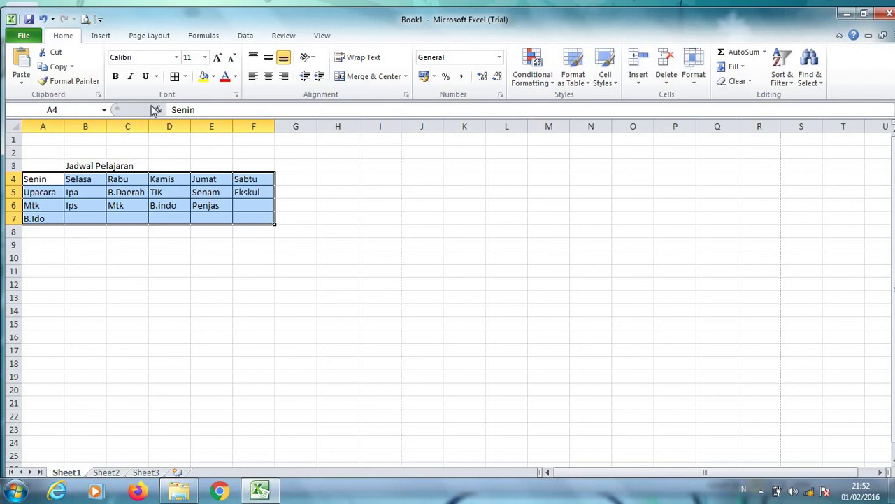
pyautogui.click(269, 76)
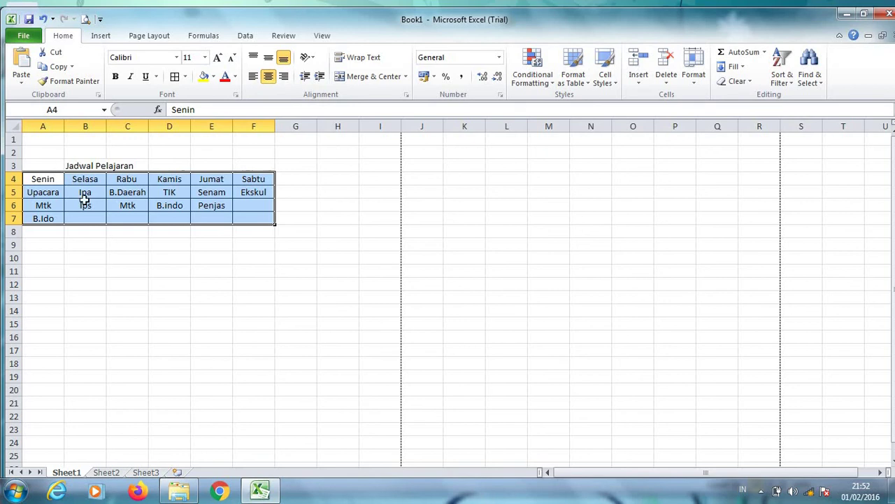
pyautogui.click(116, 77)
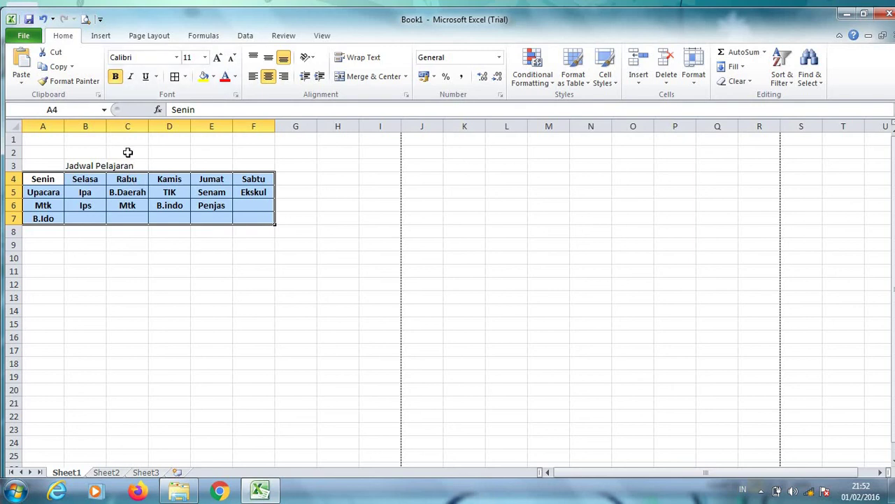
# Deselect the table by clicking E10 and print-preview the finished Jadwal Pelajaran.
pyautogui.click(214, 253)
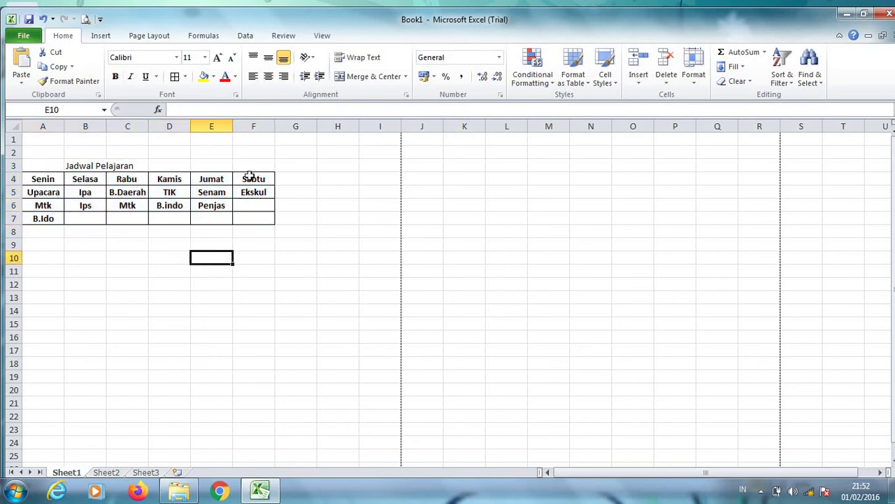
pyautogui.click(85, 19)
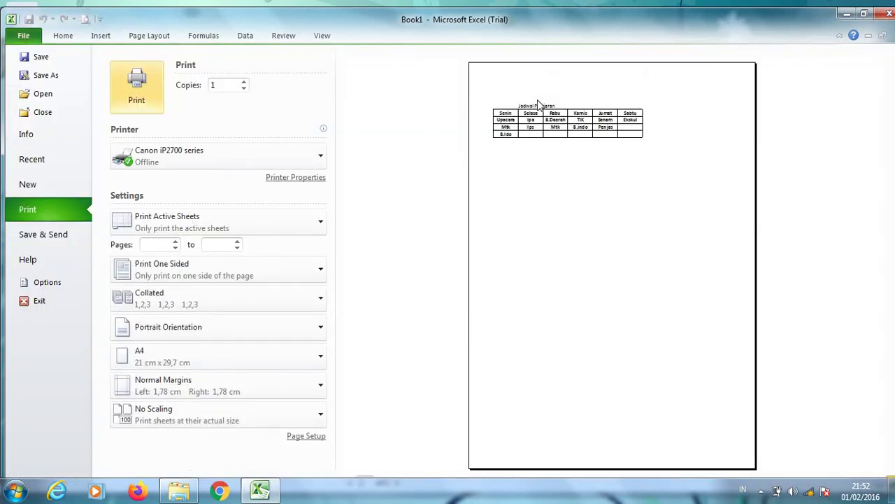